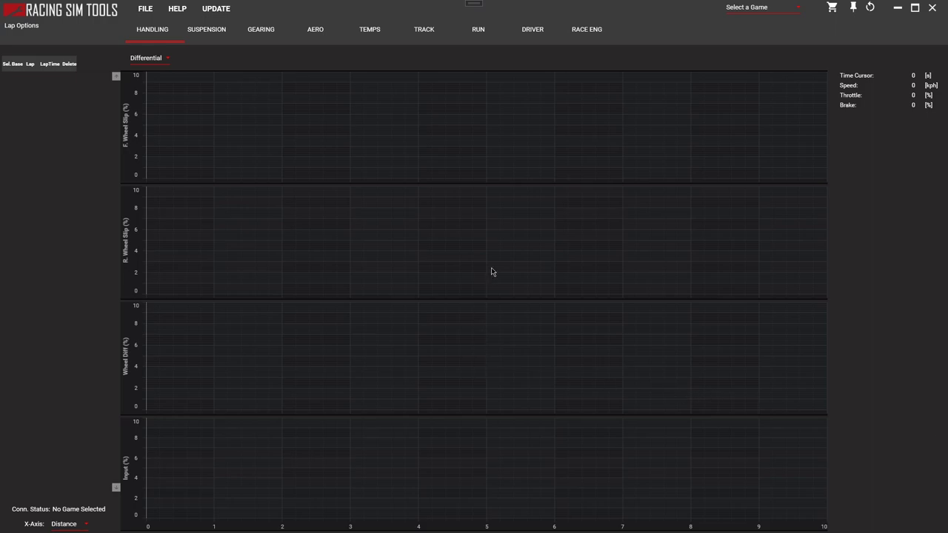
Choose ACC from the game list so the telemetry status shows Waiting….
{"action": "left_click", "coordinate": [761, 8]}
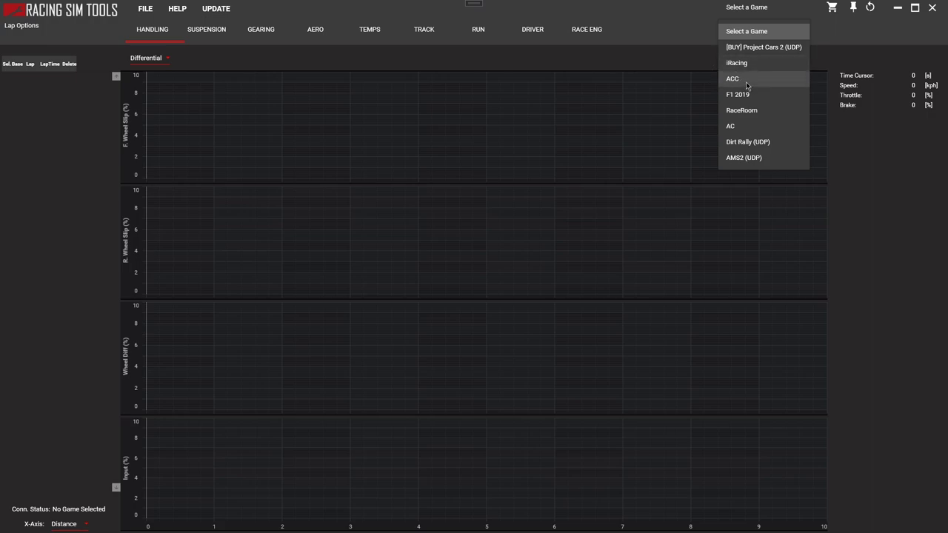
{"action": "left_click", "coordinate": [747, 86]}
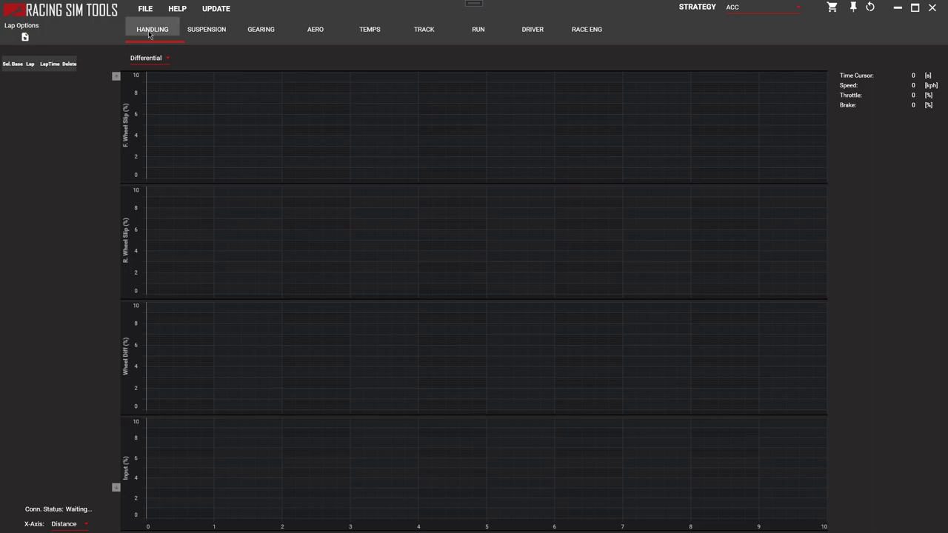
Open the Data Database and filter laps by car 'porsche', then 'nissan', clearing each.
{"action": "left_click", "coordinate": [144, 8]}
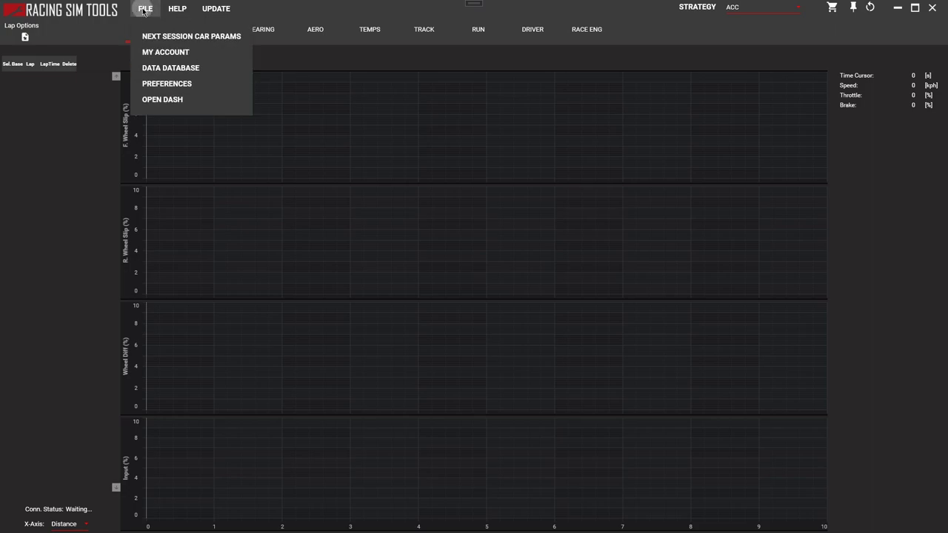
{"action": "left_click", "coordinate": [152, 72]}
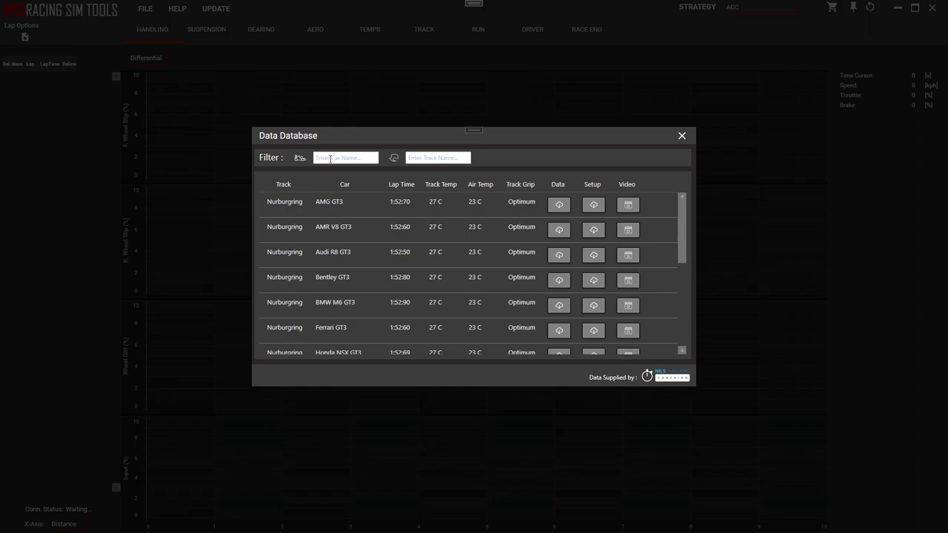
{"action": "left_click", "coordinate": [330, 159]}
{"action": "type", "text": "porsche"}
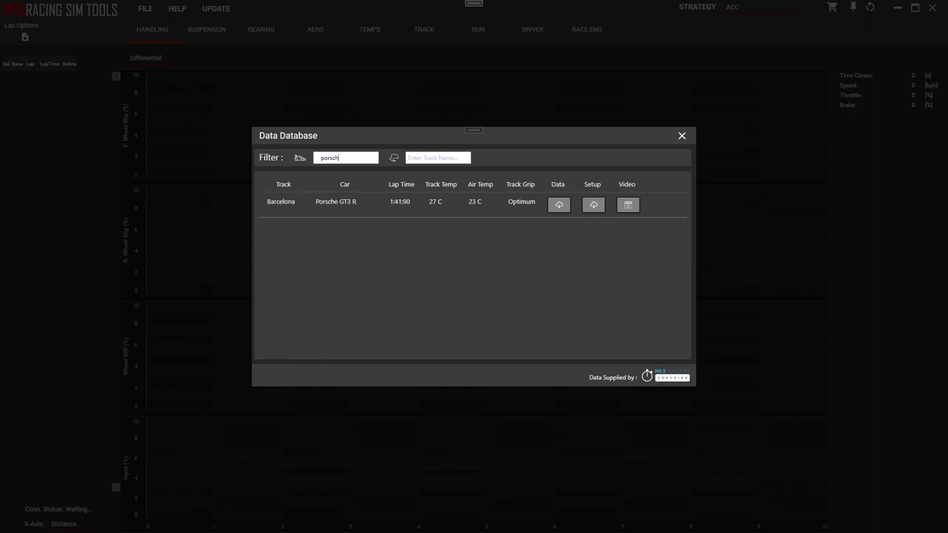
{"action": "key", "text": "BackSpace"}
{"action": "key", "text": "BackSpace"}
{"action": "key", "text": "BackSpace"}
{"action": "key", "text": "BackSpace"}
{"action": "key", "text": "BackSpace"}
{"action": "key", "text": "BackSpace"}
{"action": "type", "text": "niss"}
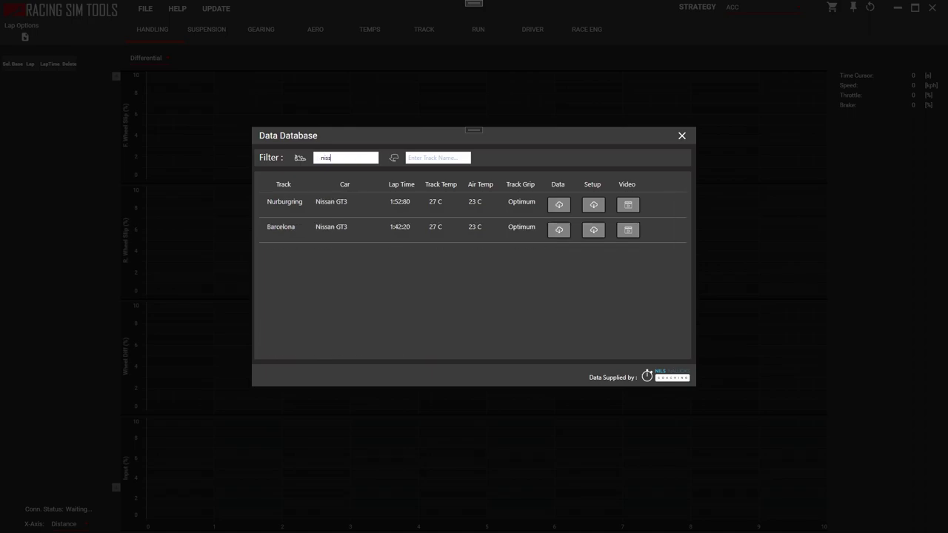
{"action": "type", "text": "an"}
{"action": "key", "text": "BackSpace"}
{"action": "key", "text": "BackSpace"}
{"action": "key", "text": "BackSpace"}
{"action": "key", "text": "BackSpace"}
{"action": "key", "text": "BackSpace"}
{"action": "key", "text": "BackSpace"}
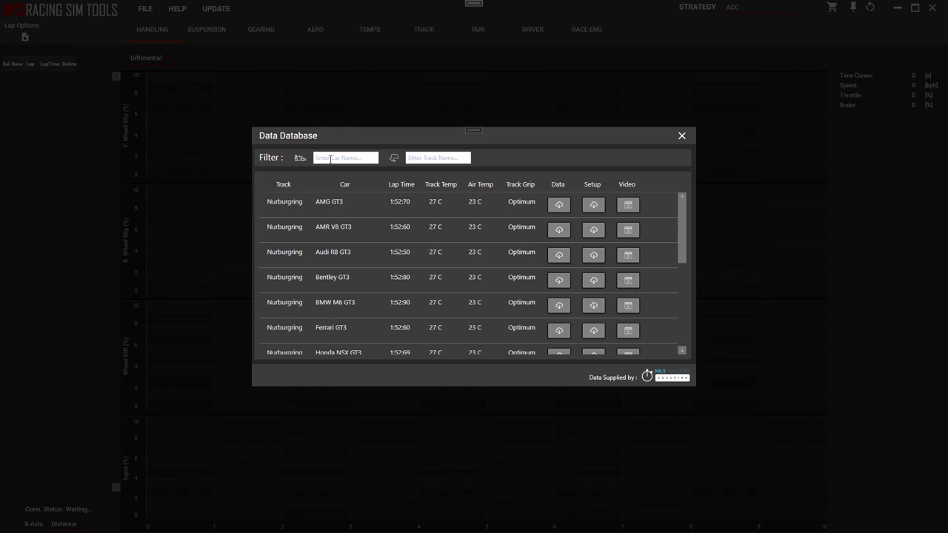
Filter the laps by track 'Barce', then 'Nurb', and clear the filter again.
{"action": "type", "text": "Barce"}
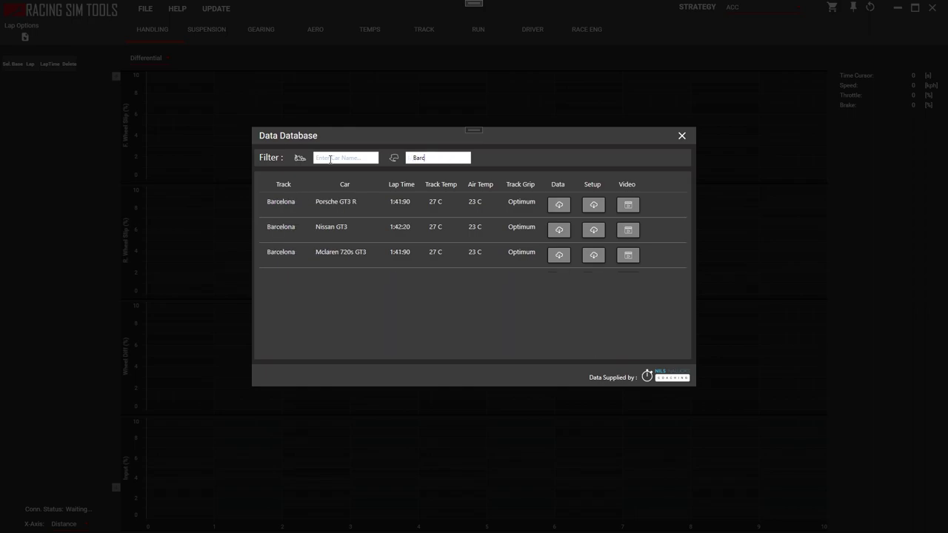
{"action": "key", "text": "BackSpace"}
{"action": "key", "text": "BackSpace"}
{"action": "key", "text": "BackSpace"}
{"action": "key", "text": "BackSpace"}
{"action": "type", "text": "Nurb"}
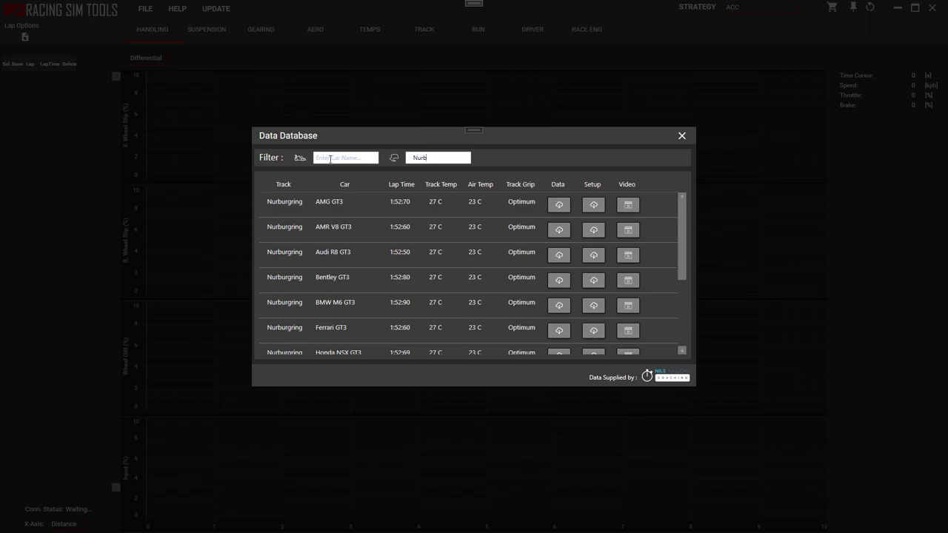
{"action": "key", "text": "BackSpace"}
{"action": "key", "text": "BackSpace"}
{"action": "key", "text": "BackSpace"}
{"action": "key", "text": "BackSpace"}
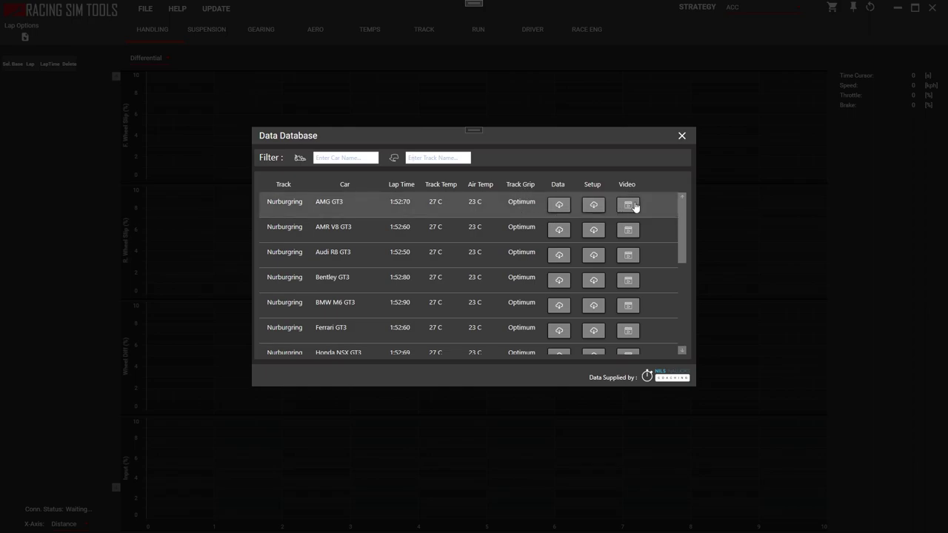
Download the Lexus GT3 Nurburgring lap, adding a two-lap Session 1.
{"action": "left_click", "coordinate": [560, 206]}
{"action": "scroll", "coordinate": [451, 303], "scroll_direction": "down", "scroll_amount": 2}
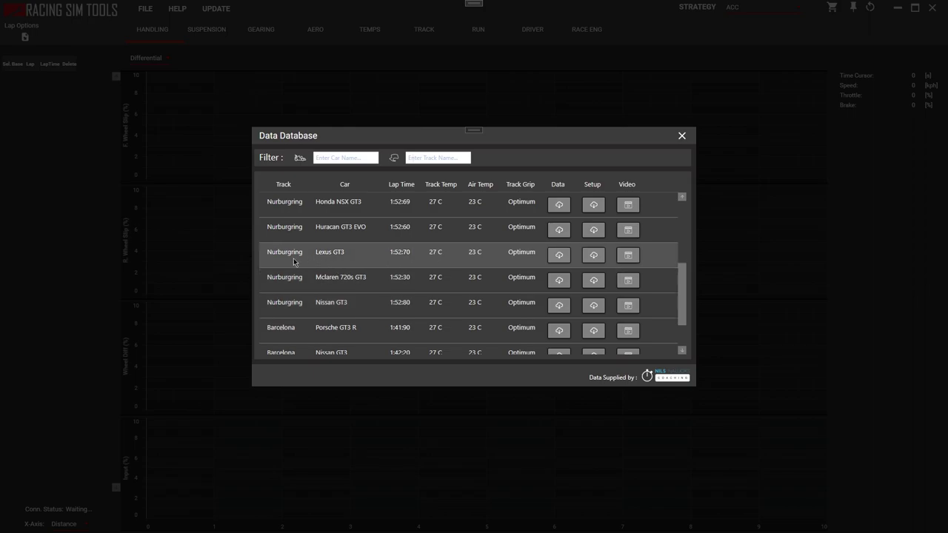
{"action": "left_click", "coordinate": [561, 256]}
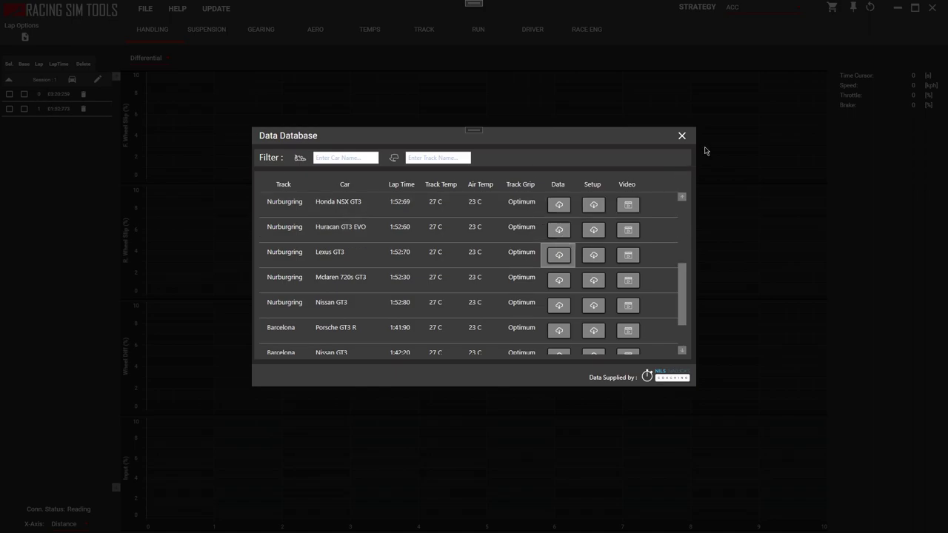
Plot Session 1 lap 1 (01:52:773) and review the car's suspension, damper and gearing installation ratios.
{"action": "left_click", "coordinate": [682, 135]}
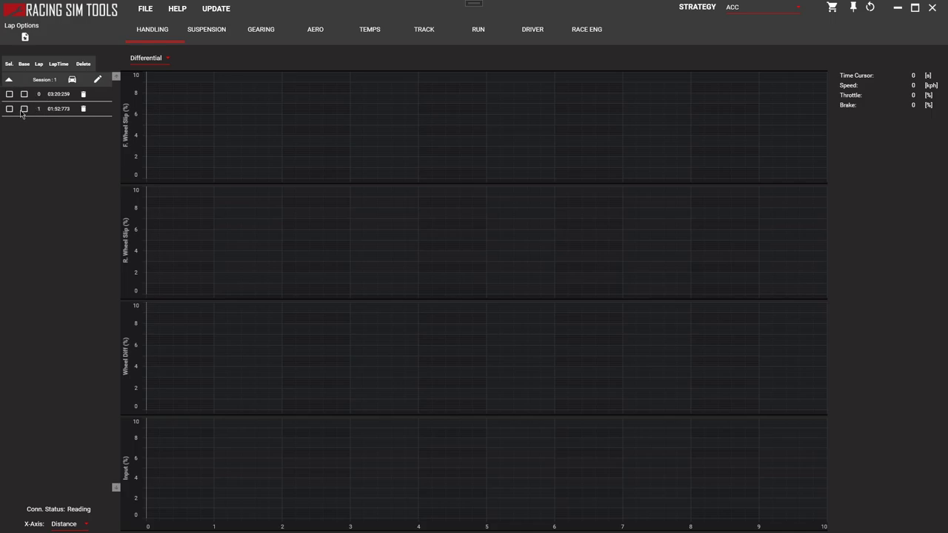
{"action": "left_click", "coordinate": [9, 109]}
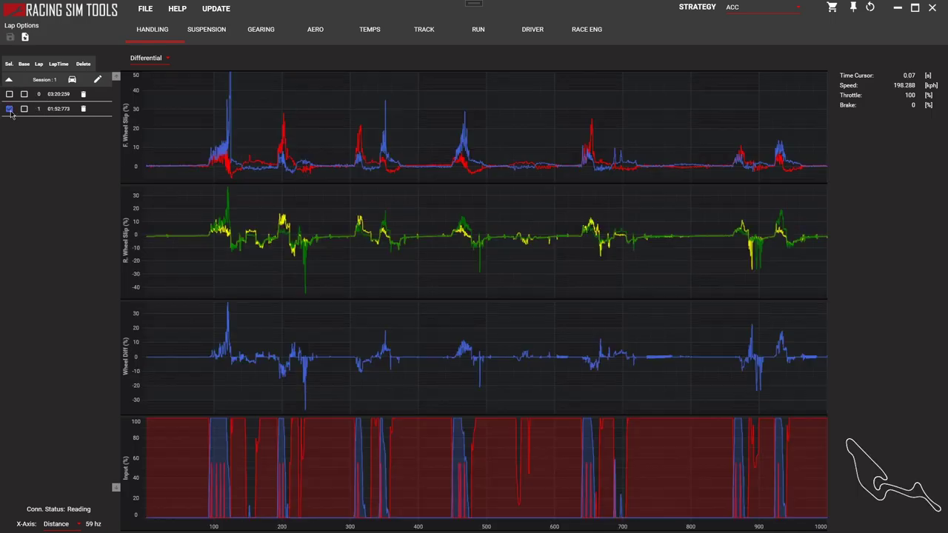
{"action": "left_click", "coordinate": [68, 80]}
{"action": "left_click", "coordinate": [421, 151]}
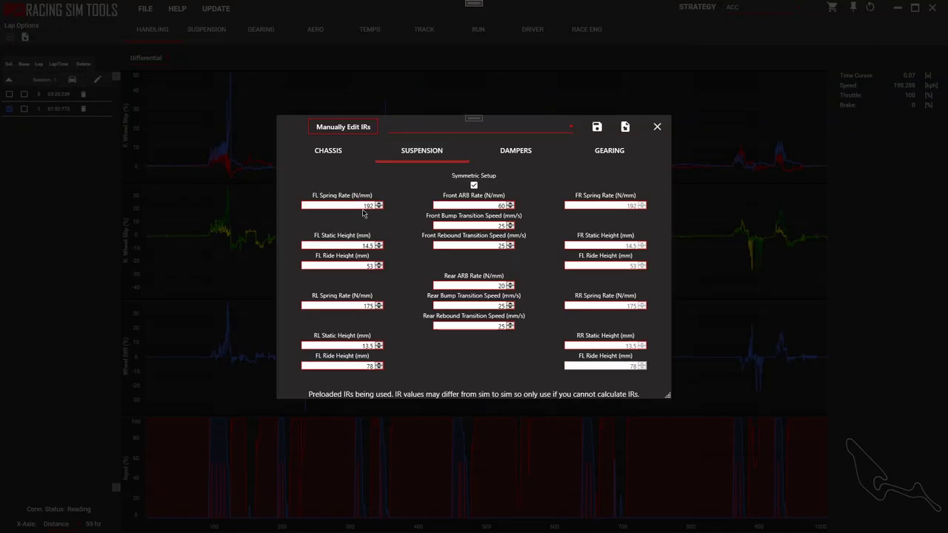
{"action": "left_click", "coordinate": [543, 152]}
{"action": "left_click", "coordinate": [607, 156]}
{"action": "left_click", "coordinate": [659, 127]}
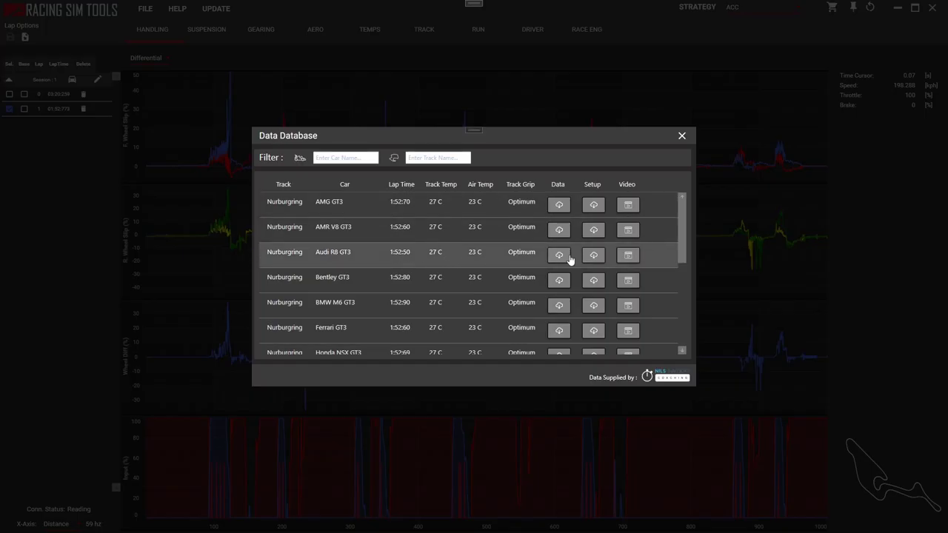
Download the Audi R8 GT3 lap as four-lap Session 2 and close the Data Database.
{"action": "left_click", "coordinate": [561, 257]}
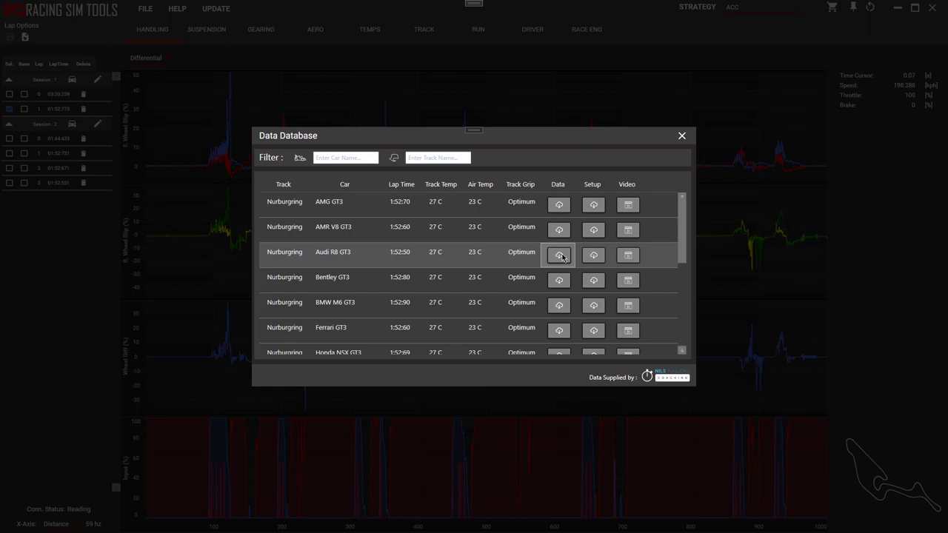
{"action": "left_click", "coordinate": [682, 135]}
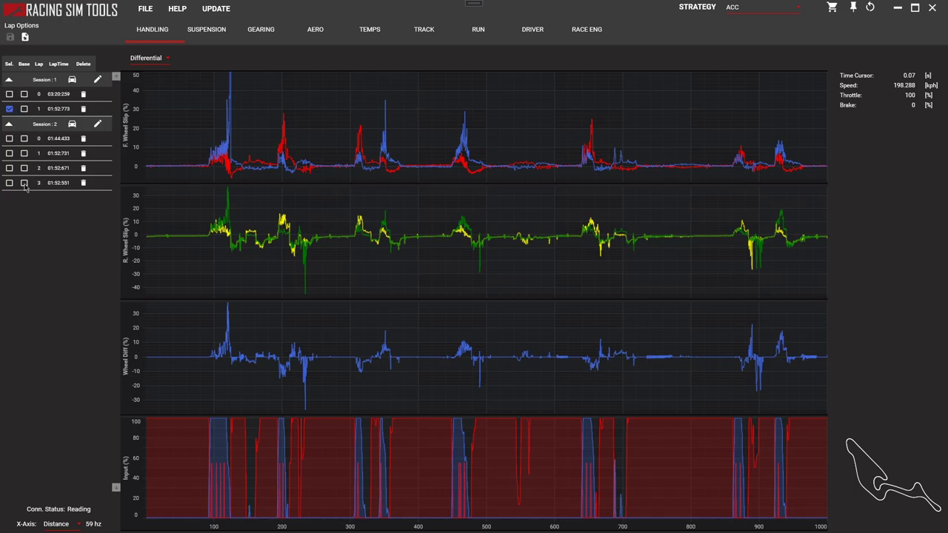
Make Session 2 lap 3 (01:52:551) the base lap and show the Driver Overview charts.
{"action": "left_click", "coordinate": [25, 184]}
{"action": "left_click", "coordinate": [534, 29]}
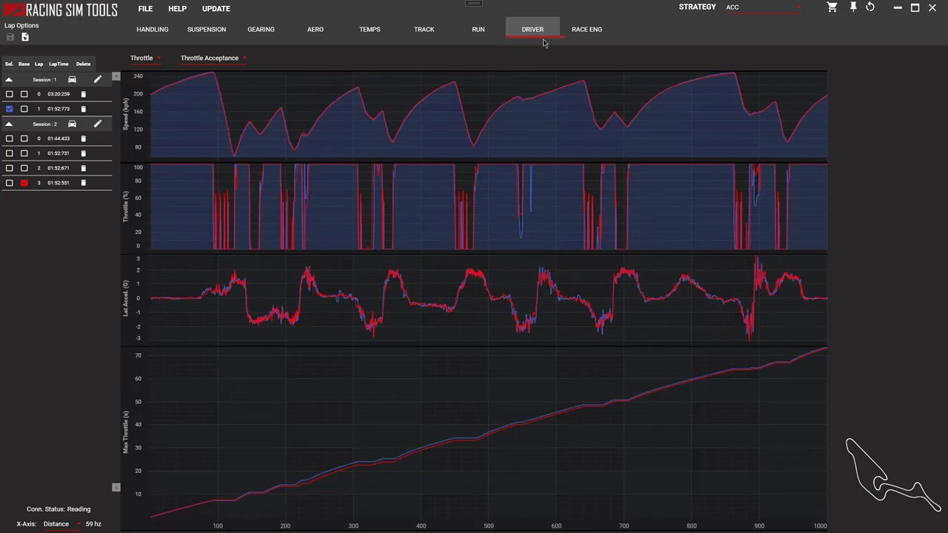
{"action": "left_click", "coordinate": [150, 63]}
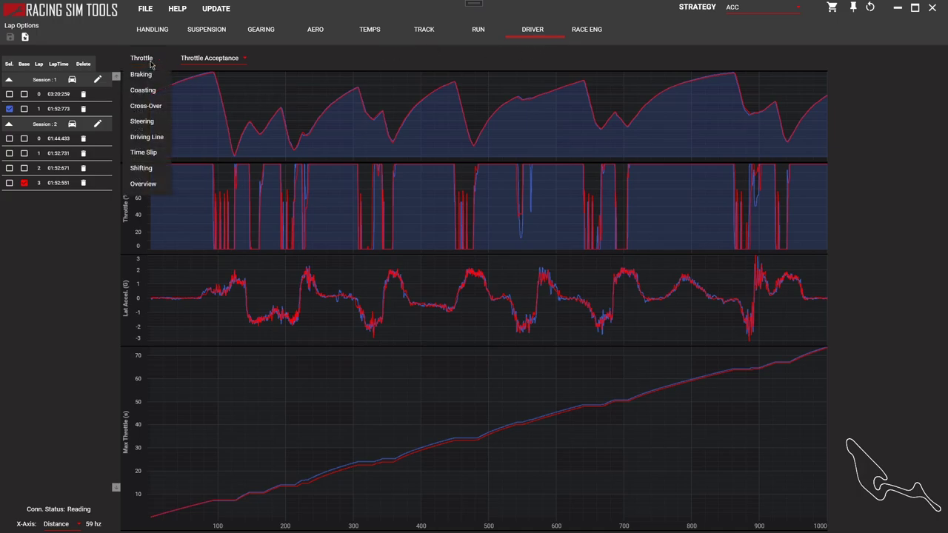
{"action": "left_click", "coordinate": [535, 51]}
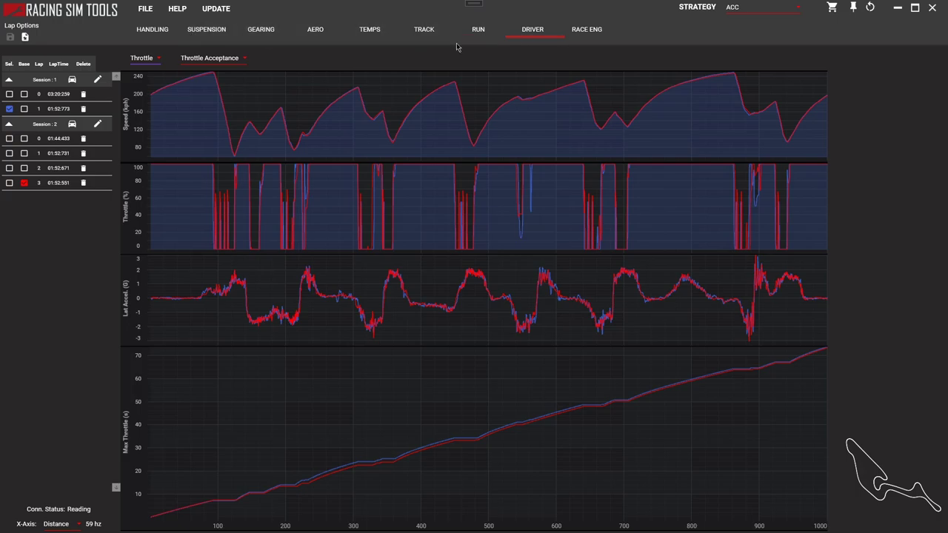
{"action": "left_click", "coordinate": [145, 59]}
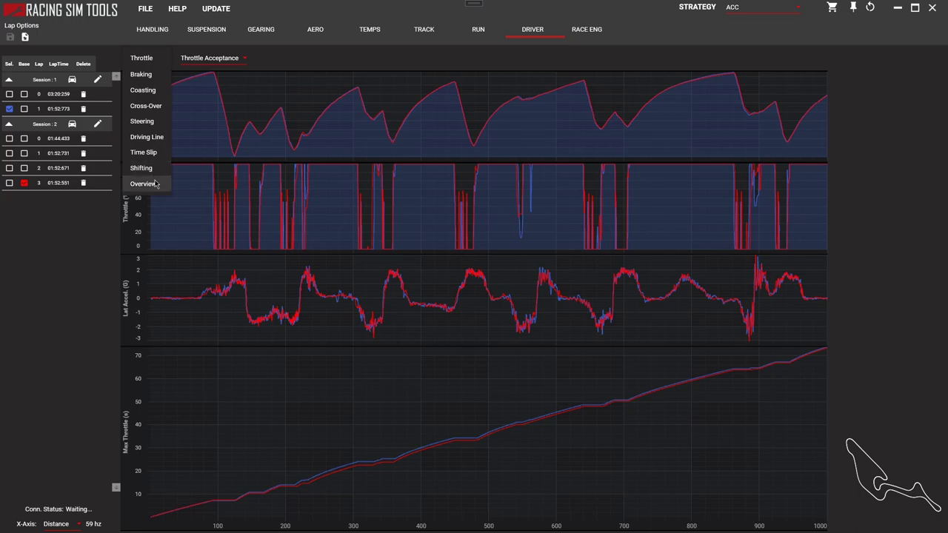
{"action": "left_click", "coordinate": [157, 184]}
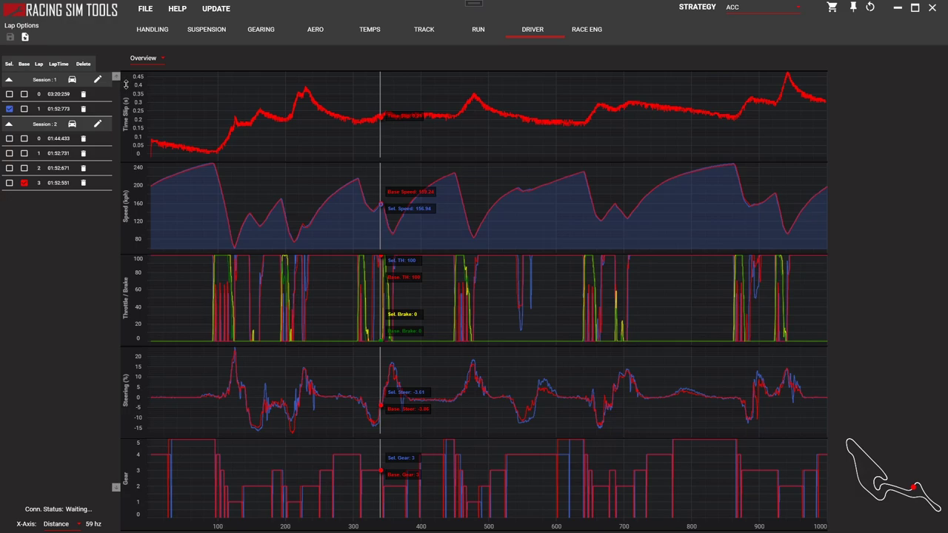
Show the Driver Throttle, Throttle Speed, Braking and Coasting chart sets in turn.
{"action": "left_click", "coordinate": [145, 59]}
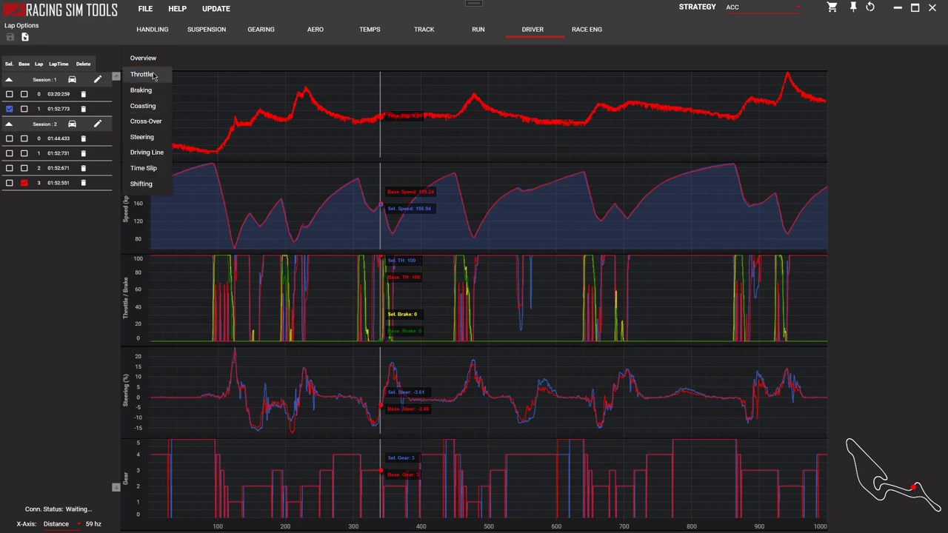
{"action": "left_click", "coordinate": [153, 75]}
{"action": "mouse_move", "coordinate": [212, 57]}
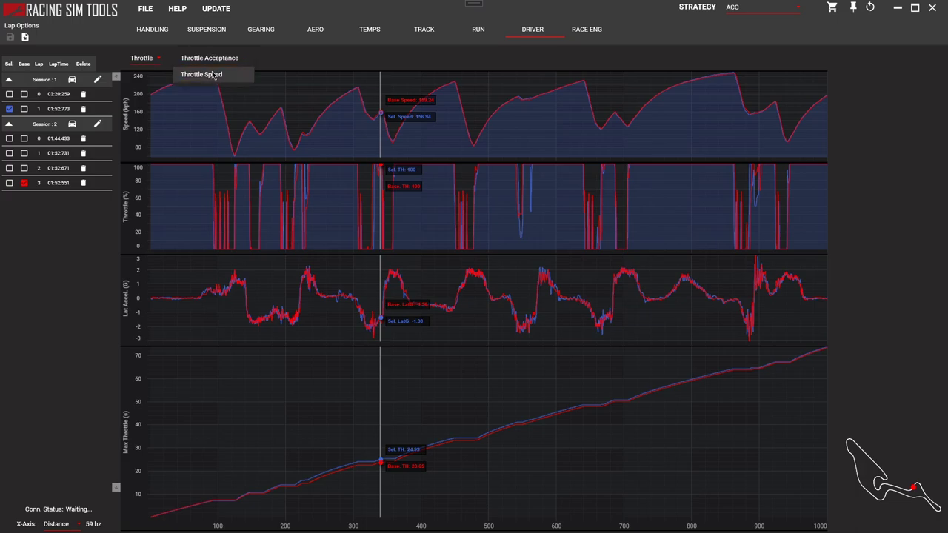
{"action": "left_click", "coordinate": [200, 74]}
{"action": "left_click", "coordinate": [149, 59]}
{"action": "left_click", "coordinate": [148, 71]}
{"action": "left_click", "coordinate": [153, 62]}
{"action": "left_click", "coordinate": [152, 91]}
Cycle through Cross-Over, Steering, Driving Line and Time Slip charts, ending on Shifting.
{"action": "left_click", "coordinate": [152, 62]}
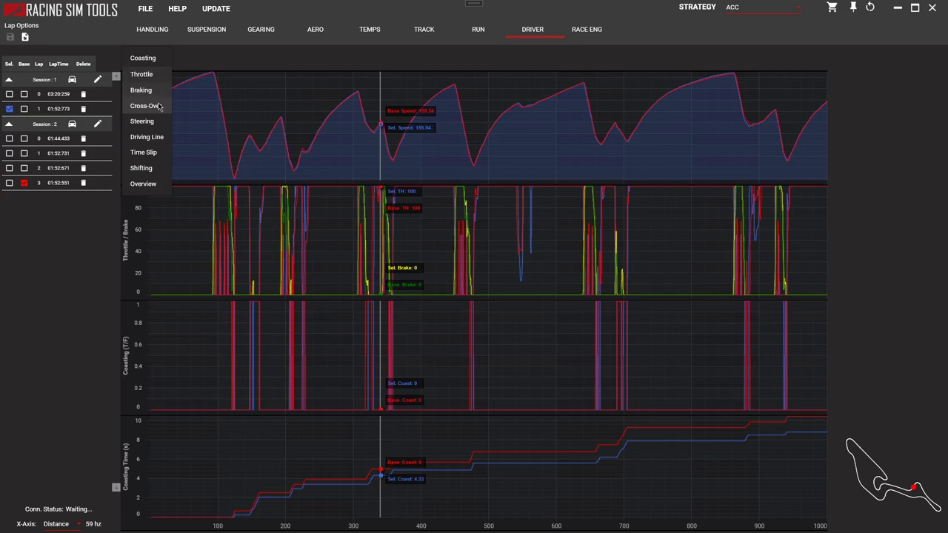
{"action": "left_click", "coordinate": [146, 58]}
{"action": "left_click", "coordinate": [146, 58]}
{"action": "left_click", "coordinate": [156, 122]}
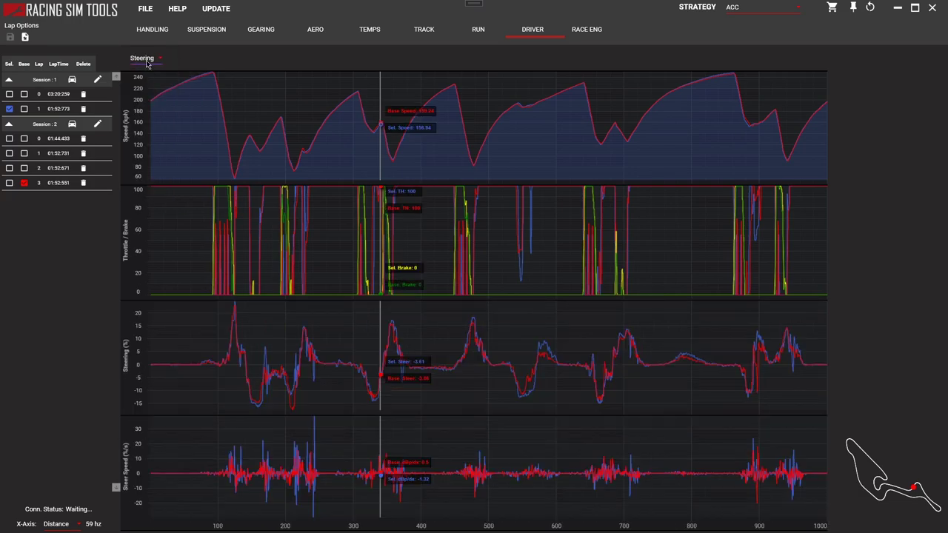
{"action": "left_click", "coordinate": [148, 58]}
{"action": "left_click", "coordinate": [157, 137]}
{"action": "left_click", "coordinate": [149, 59]}
{"action": "left_click", "coordinate": [159, 152]}
{"action": "left_click", "coordinate": [144, 58]}
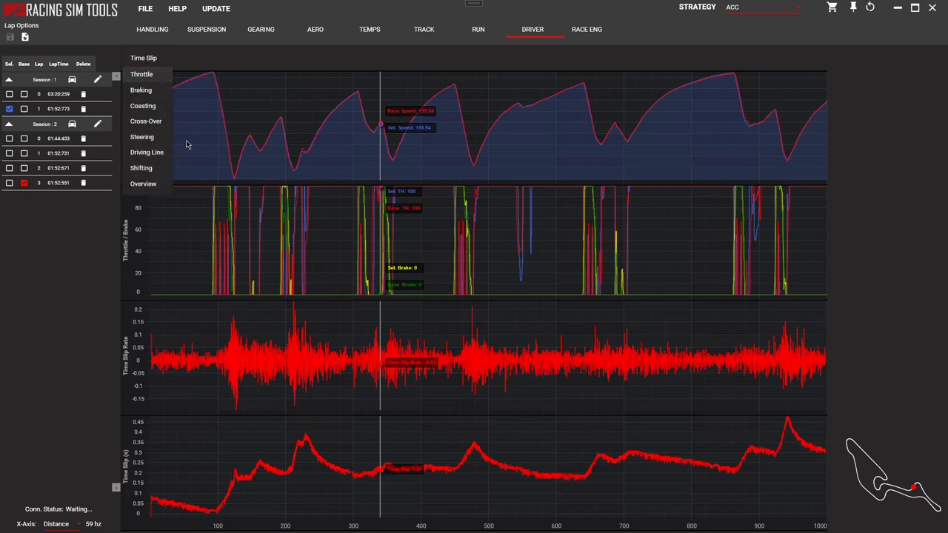
{"action": "left_click", "coordinate": [152, 167]}
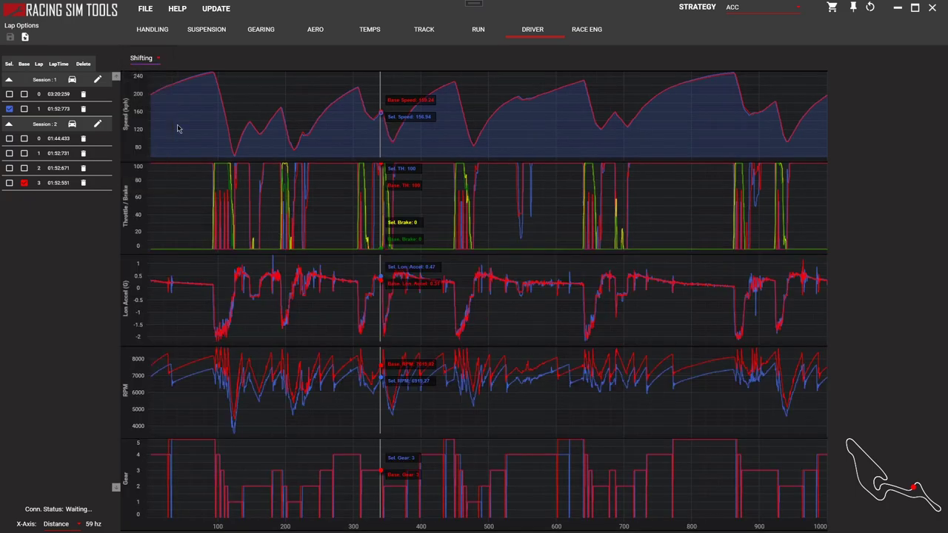